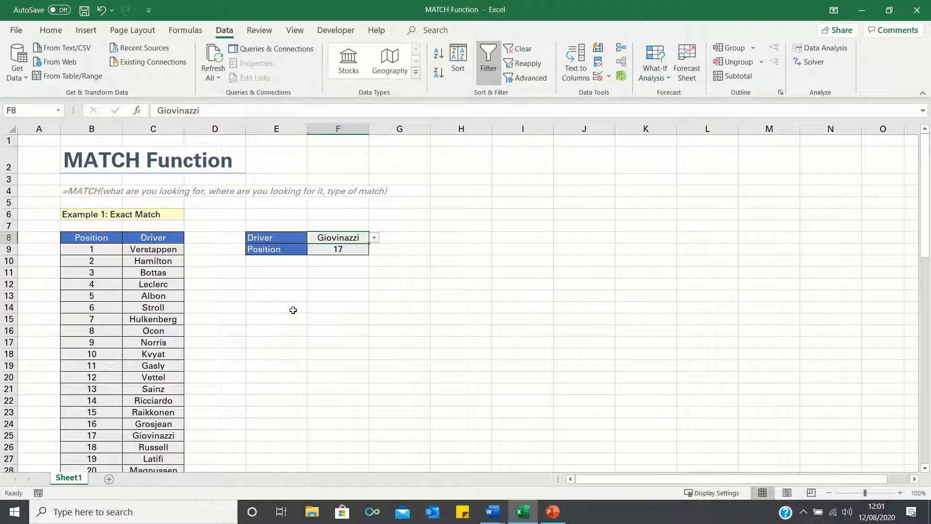
scroll(293, 310, down, 1)
scroll(293, 310, down, 2)
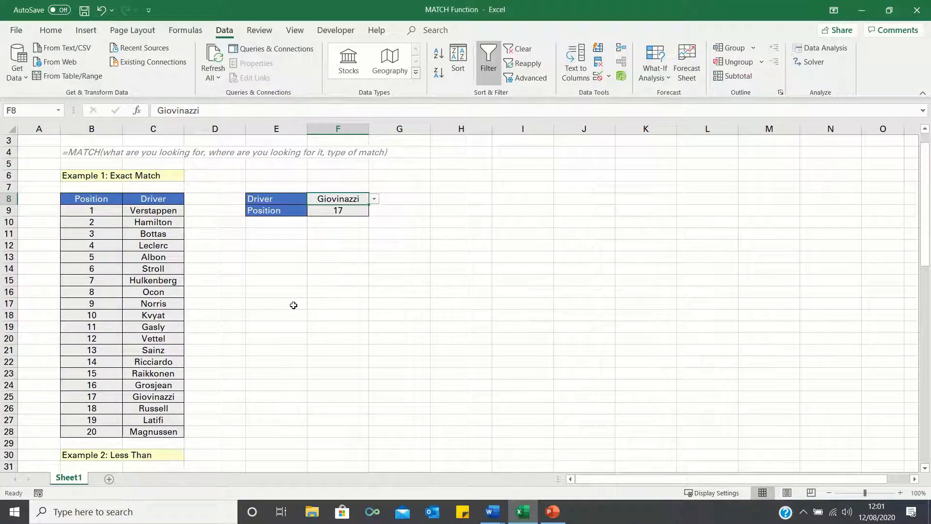
scroll(293, 304, down, 4)
scroll(293, 305, down, 3)
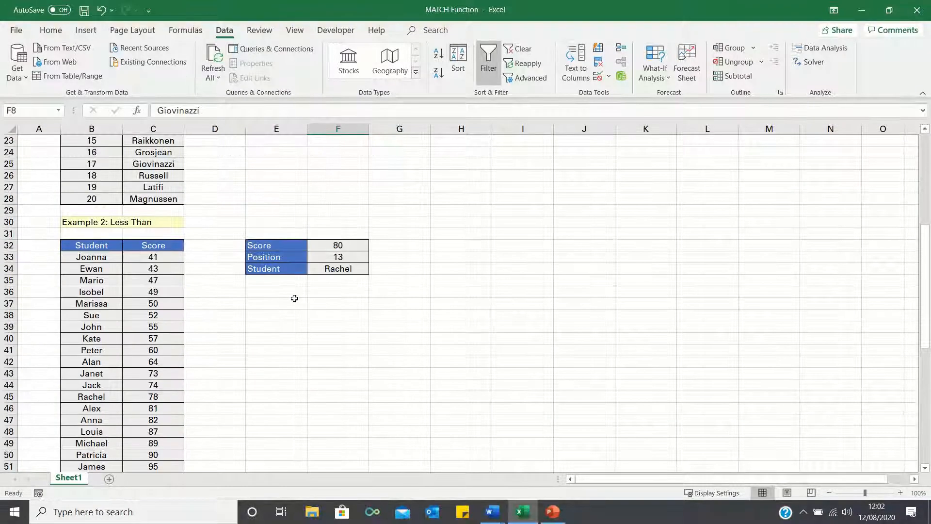
scroll(293, 305, down, 1)
scroll(294, 298, down, 3)
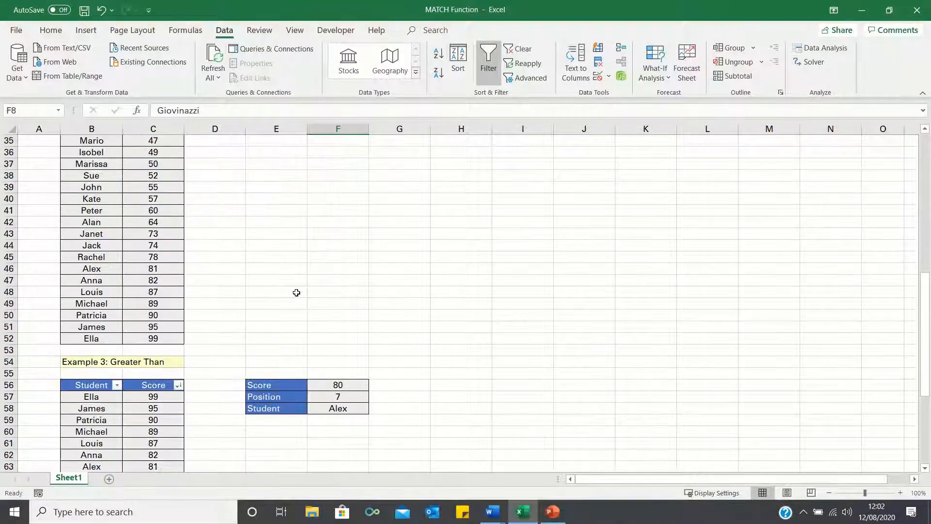
scroll(294, 299, down, 3)
scroll(295, 298, down, 3)
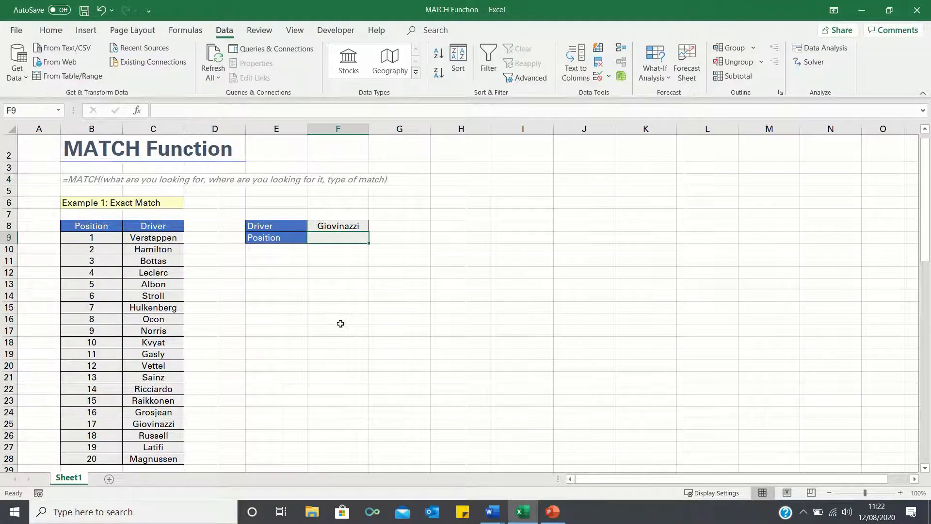
text(=match)
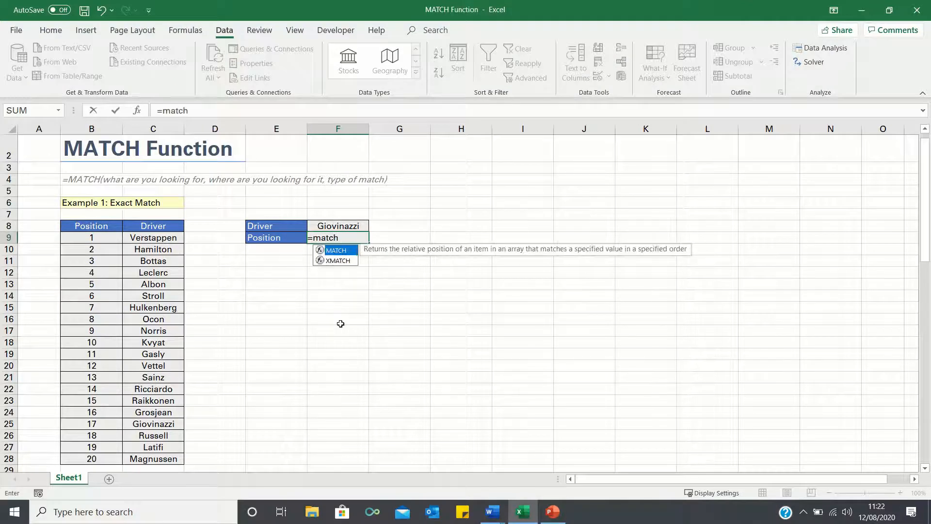
text(()
- Enter =MATCH(F8,C9:C28,0) in F9, returning position 17 for Giovinazzi
click(338, 226)
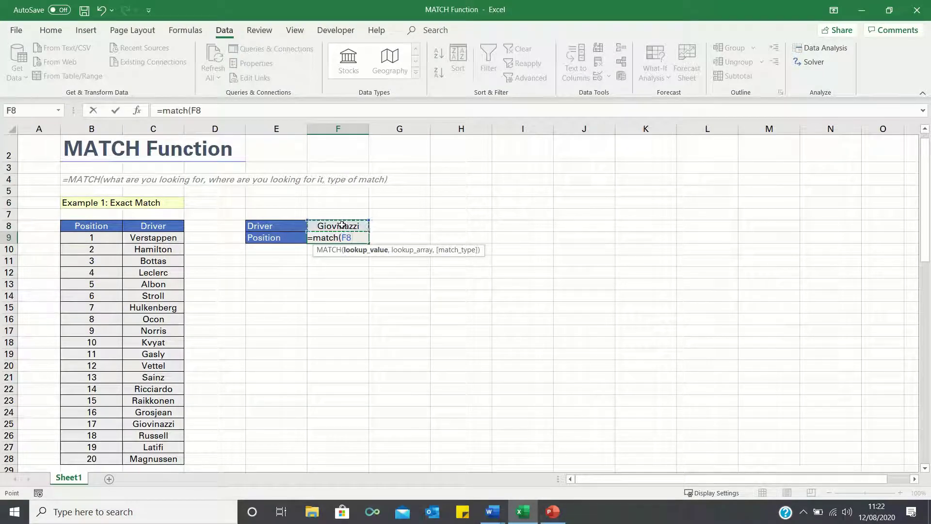
text(,)
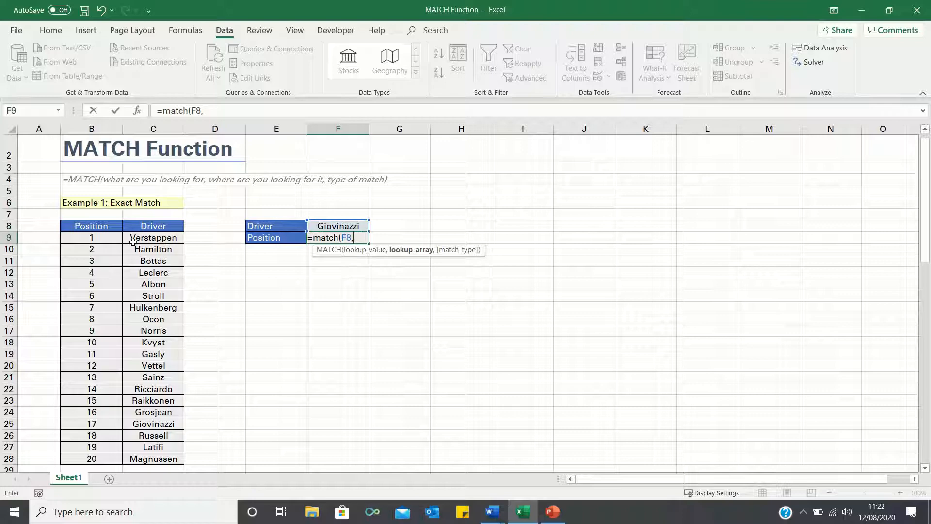
click(157, 238)
key(ctrl+shift+Down)
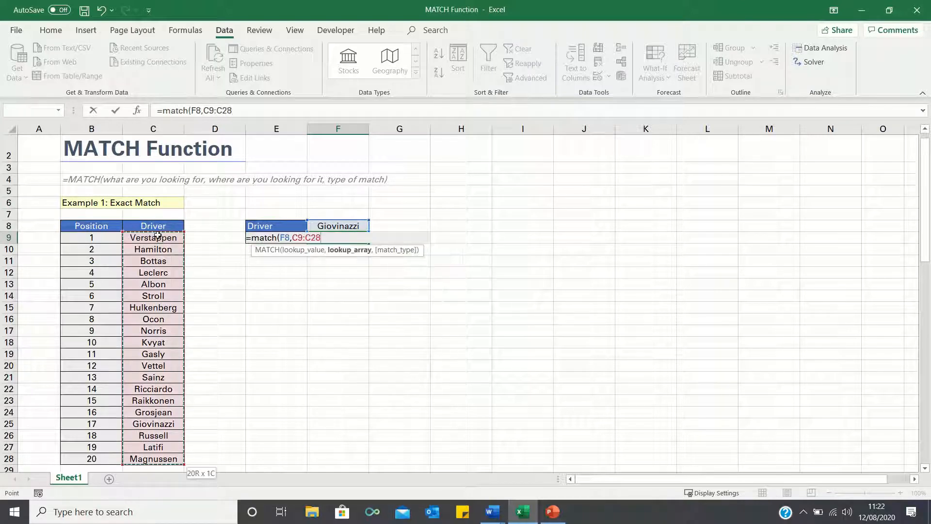
text(,)
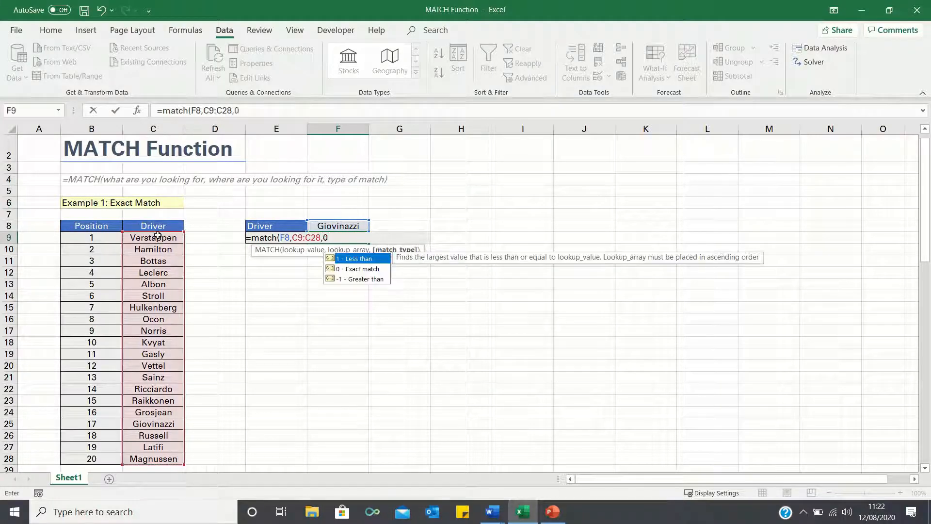
text(0))
key(Return)
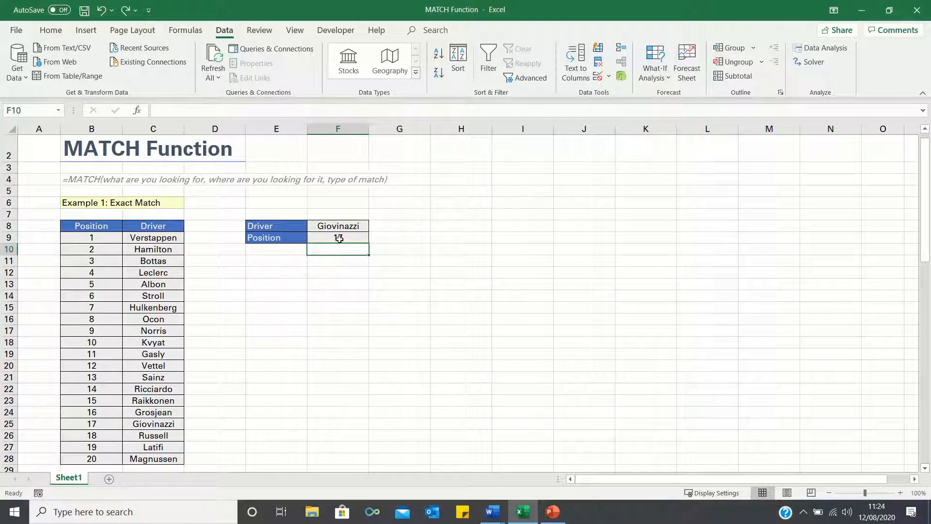
- Choose Ricciardo from the F8 driver dropdown so the position becomes 14
click(360, 224)
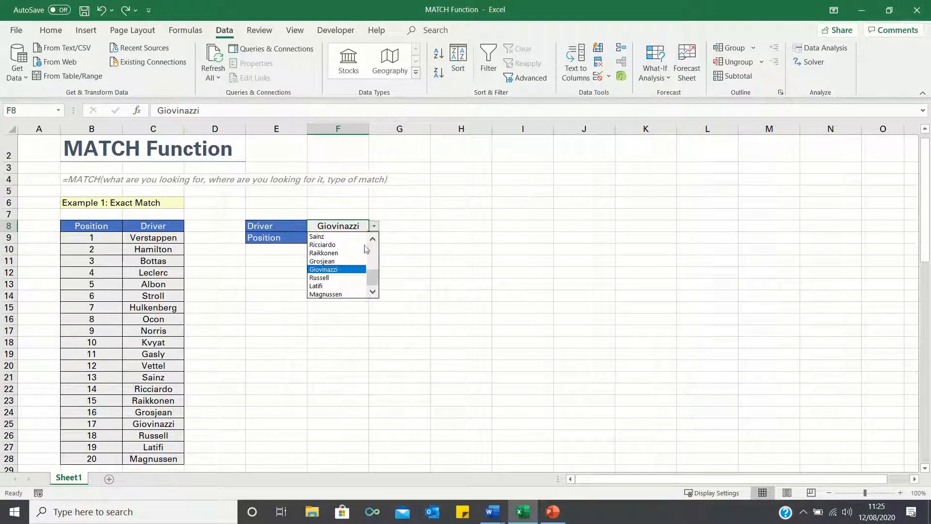
click(324, 244)
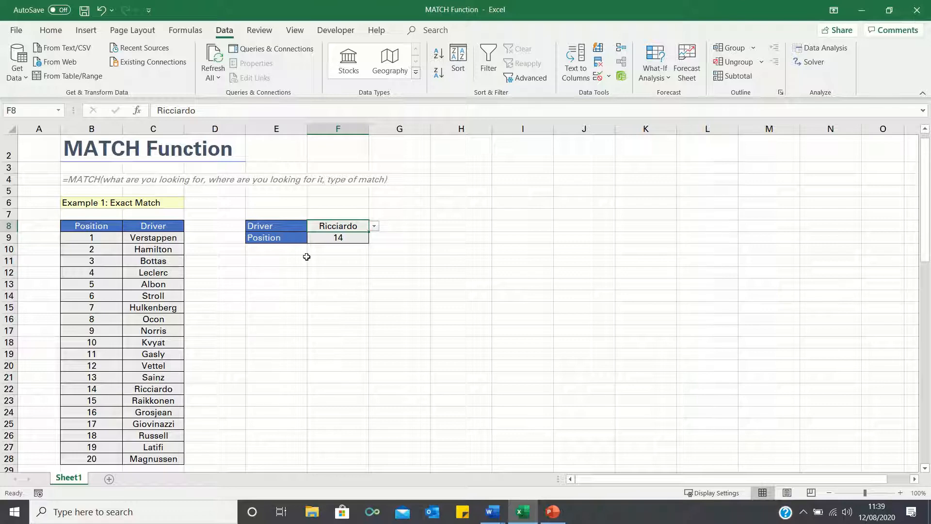
scroll(306, 256, down, 4)
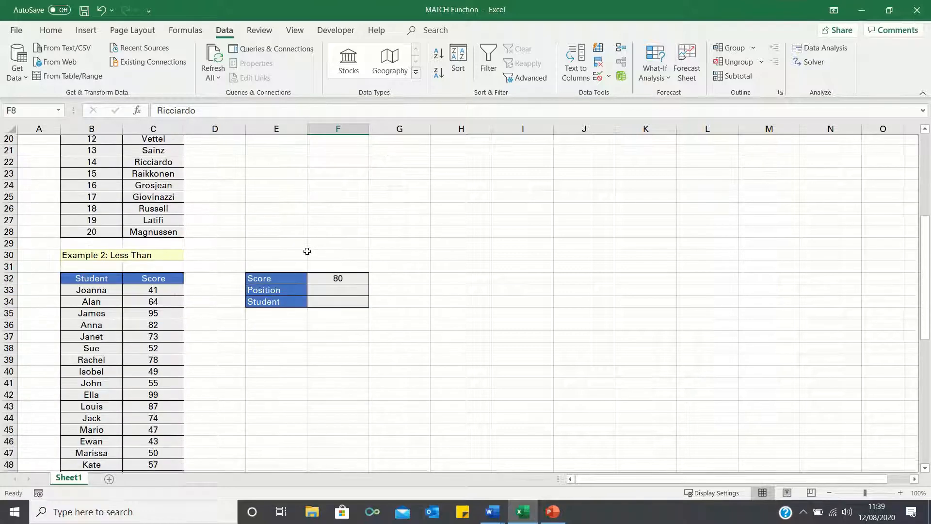
scroll(307, 256, down, 3)
scroll(306, 251, down, 1)
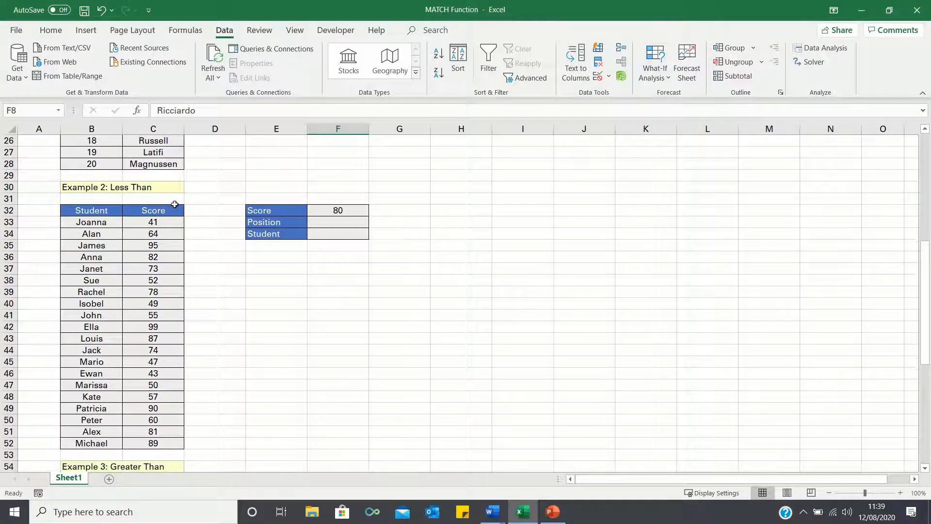
- Turn on filtering for the Example 2 table and sort Score smallest to largest
click(167, 210)
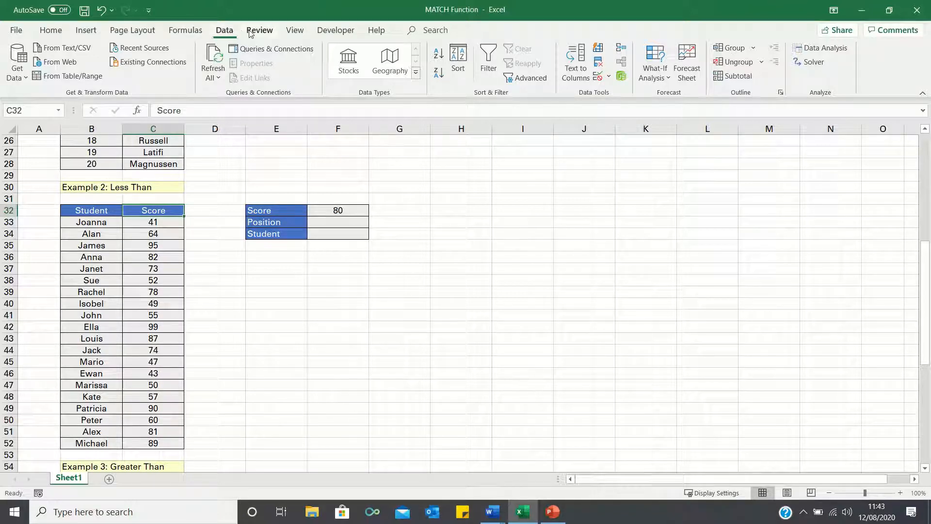
click(489, 73)
click(180, 211)
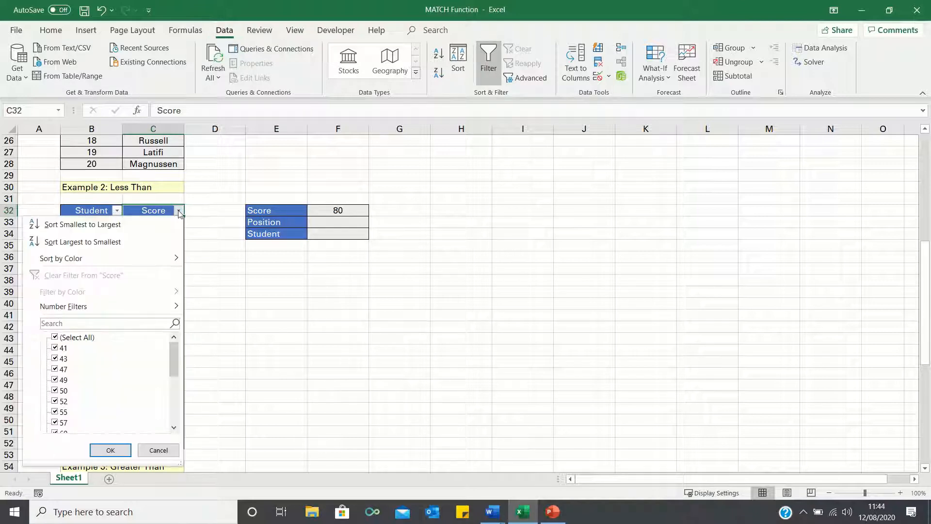
click(82, 224)
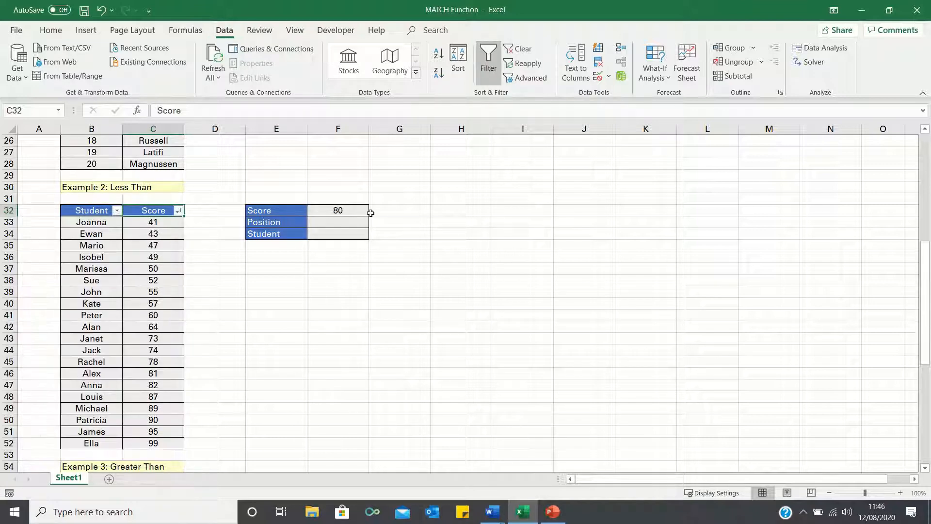
click(350, 222)
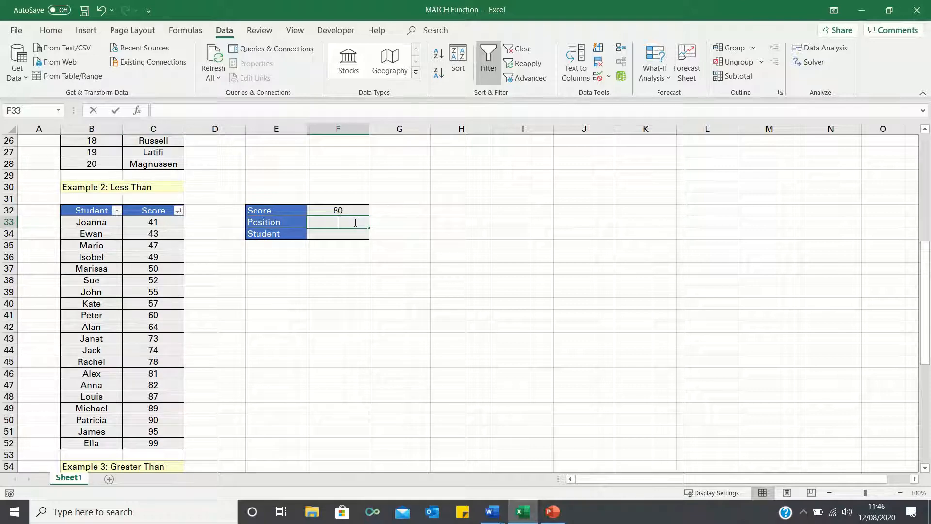
text(=match()
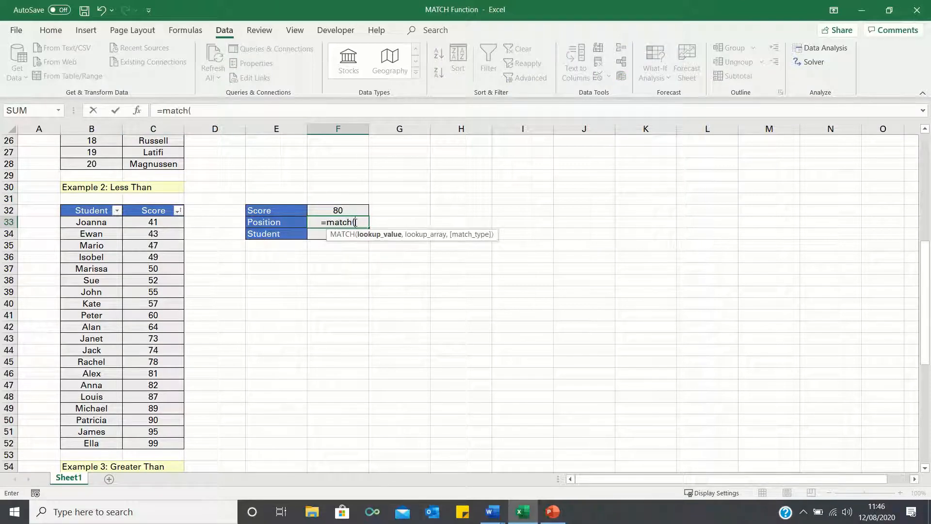
click(357, 210)
text(,)
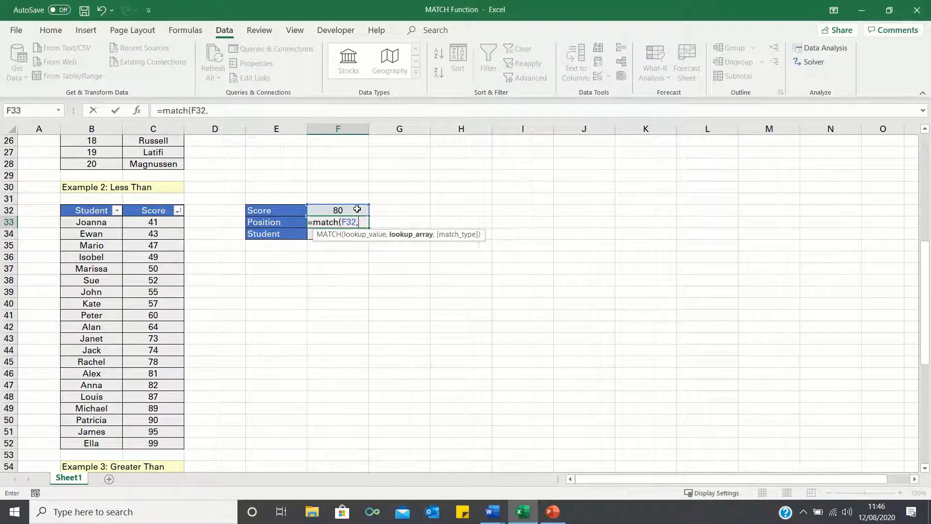
click(167, 222)
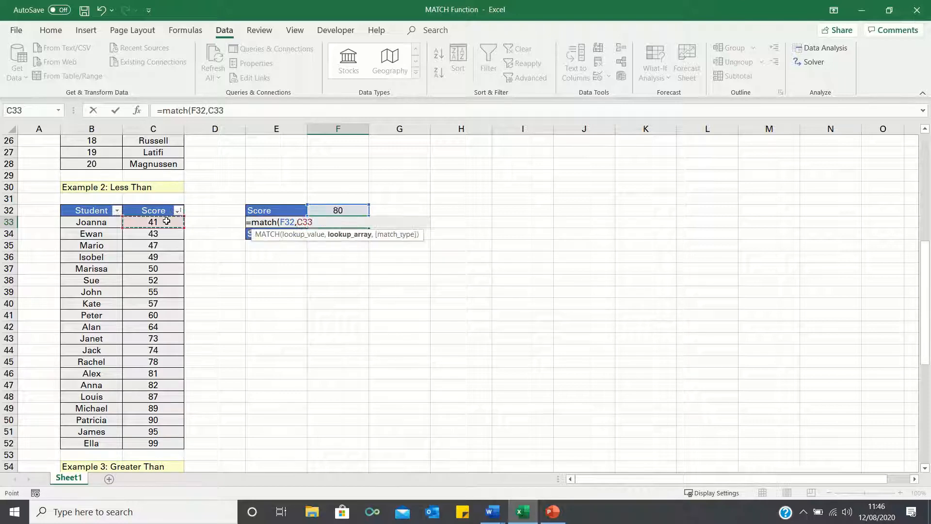
key(ctrl+shift+Down)
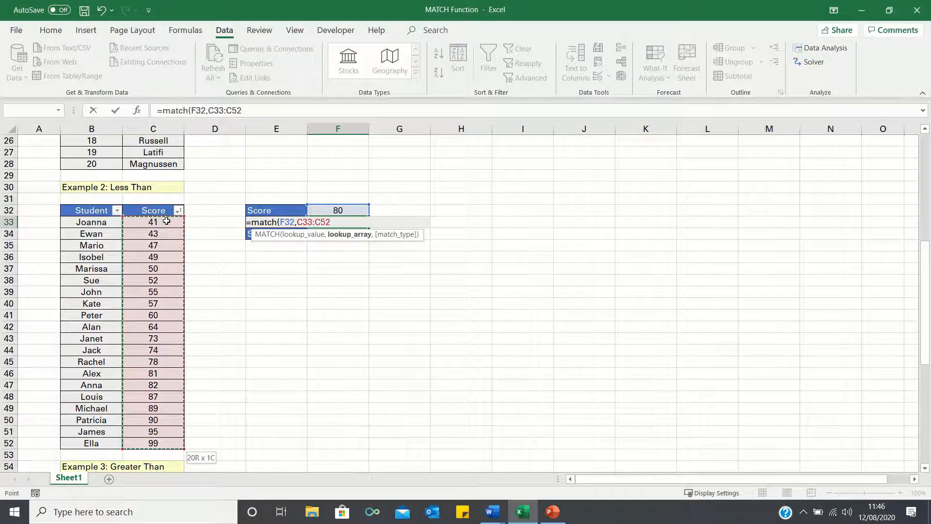
text(,1)
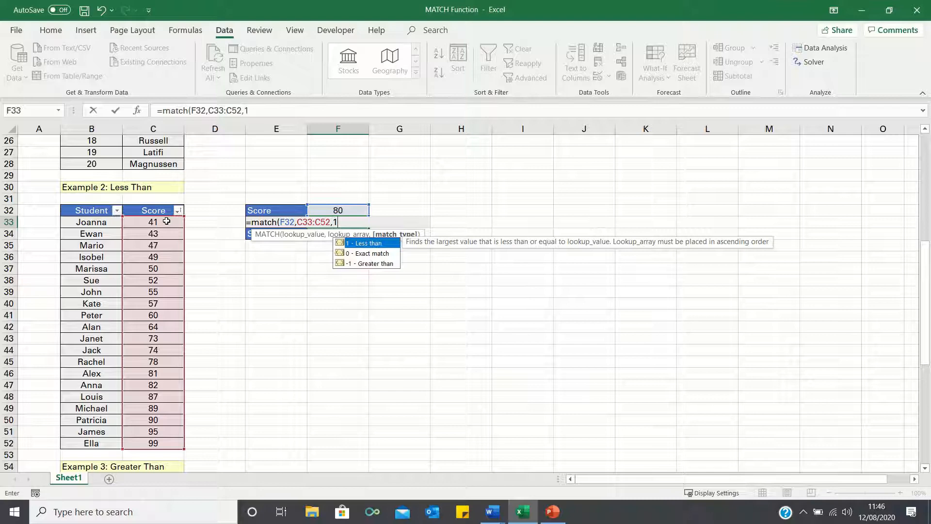
text())
key(Return)
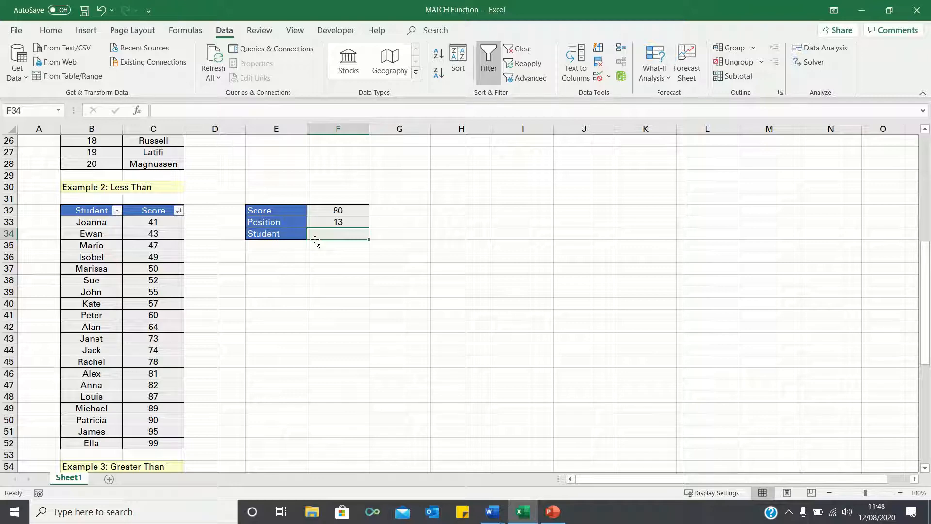
text(=index()
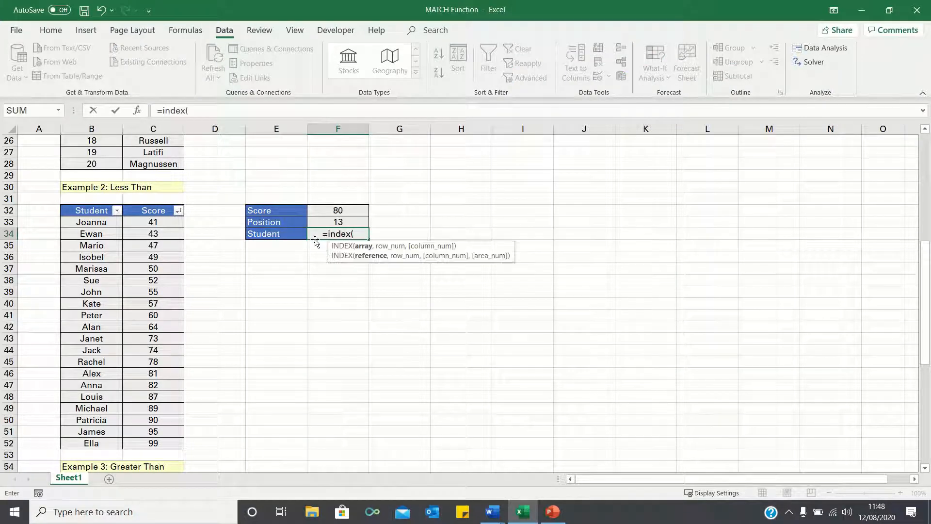
- Enter =INDEX(B33:B52,F33) in F34, returning the student Rachel
click(97, 223)
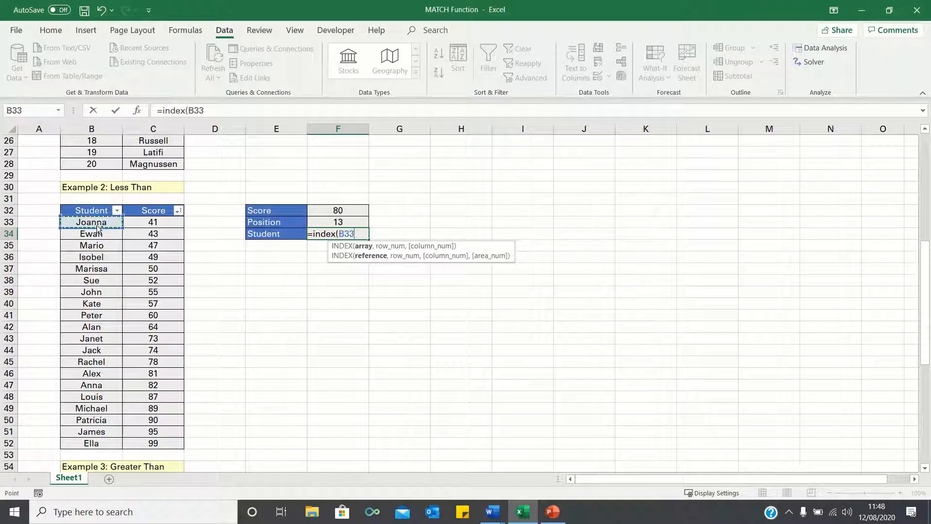
key(ctrl+shift+Down)
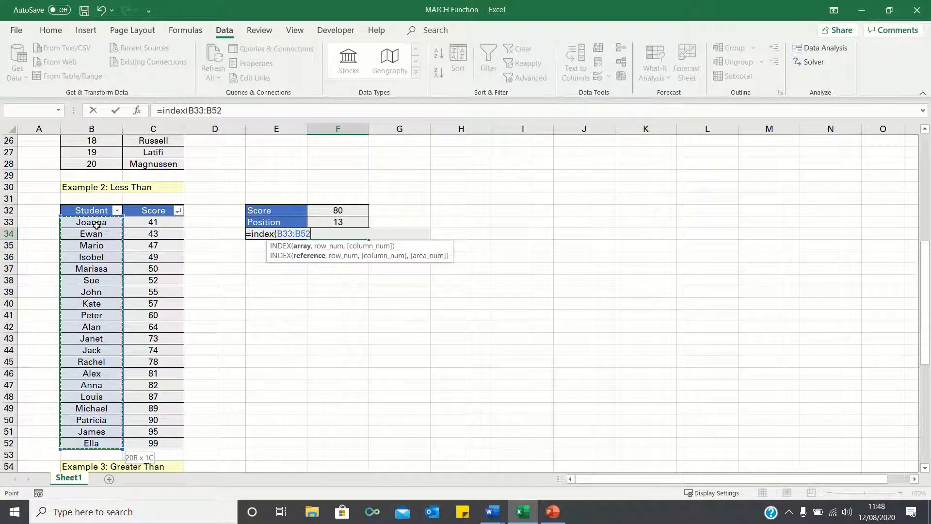
text(,)
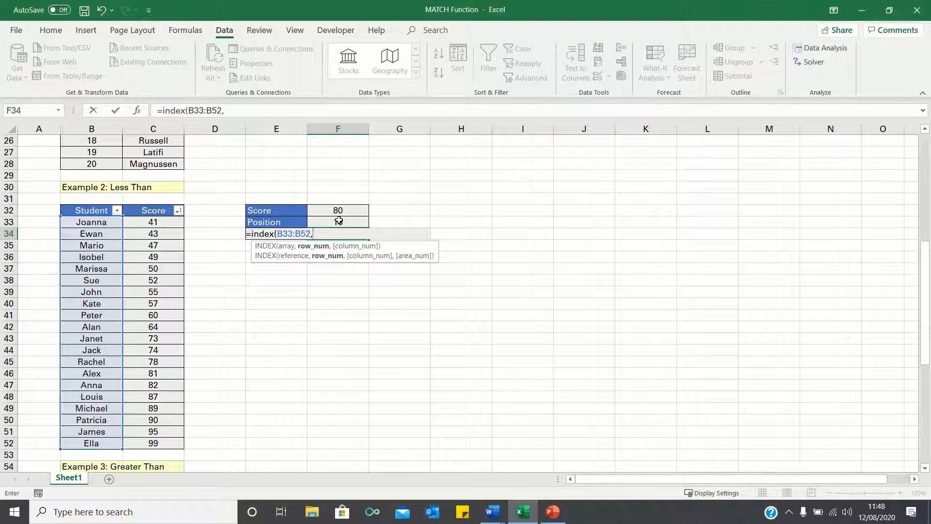
click(339, 221)
key(Return)
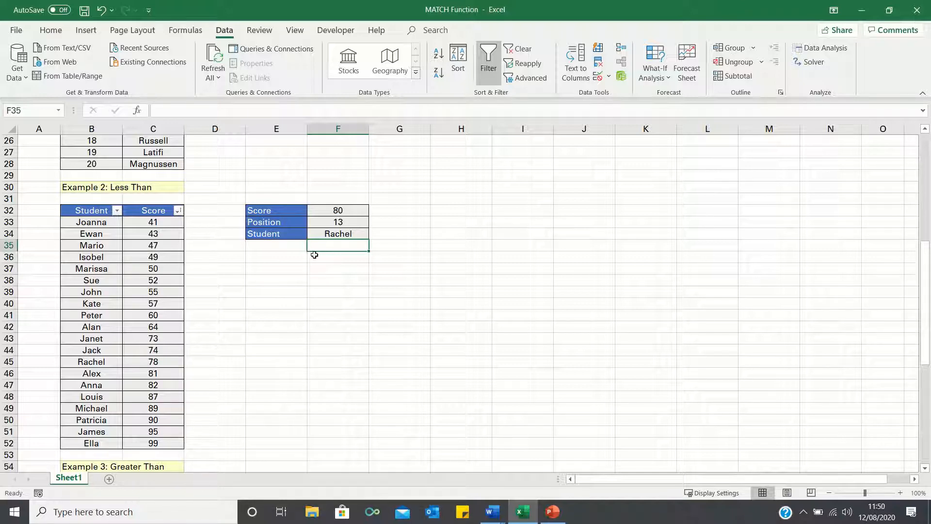
scroll(317, 247, down, 6)
scroll(317, 247, down, 3)
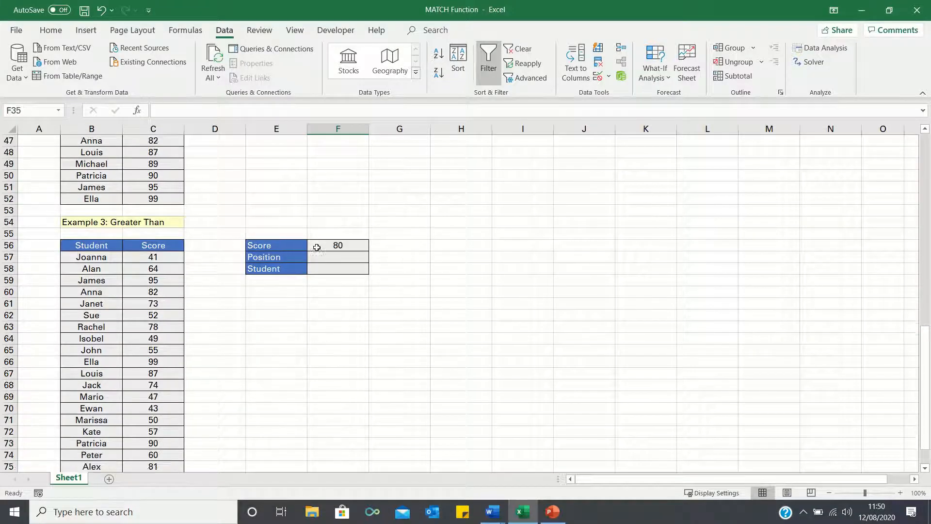
scroll(317, 248, down, 2)
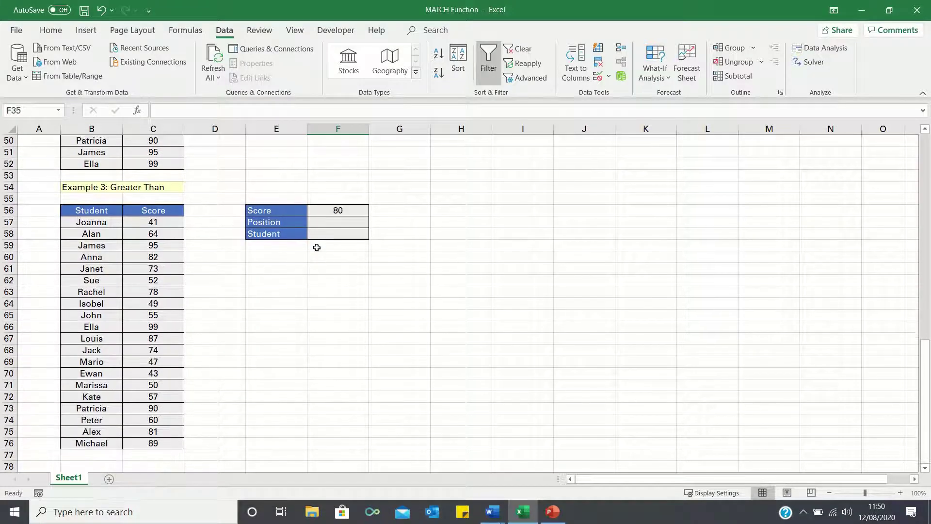
- Turn on filtering for the Example 3 table and sort Score largest to smallest
click(151, 210)
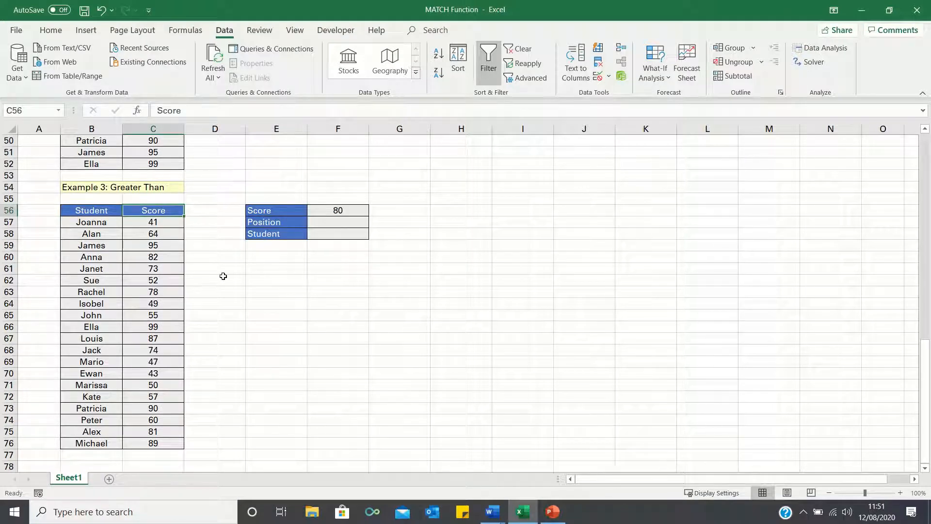
click(487, 62)
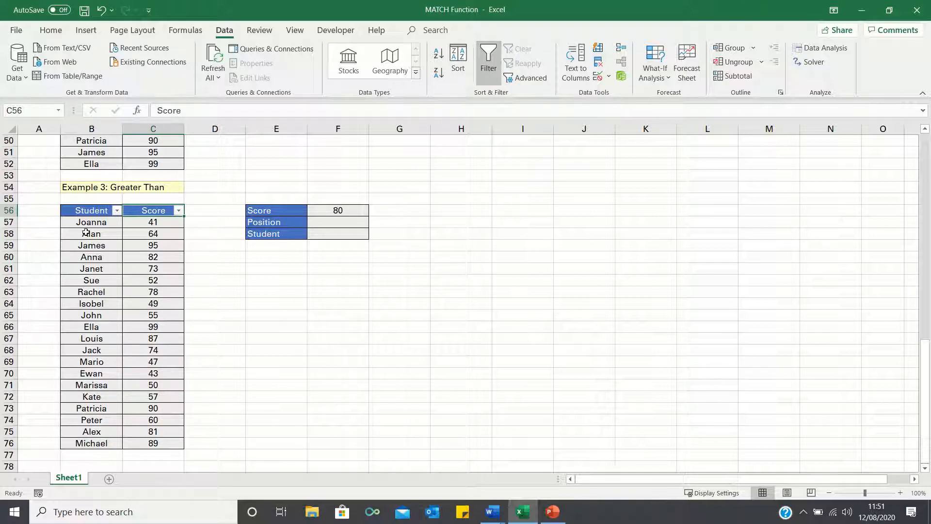
click(178, 211)
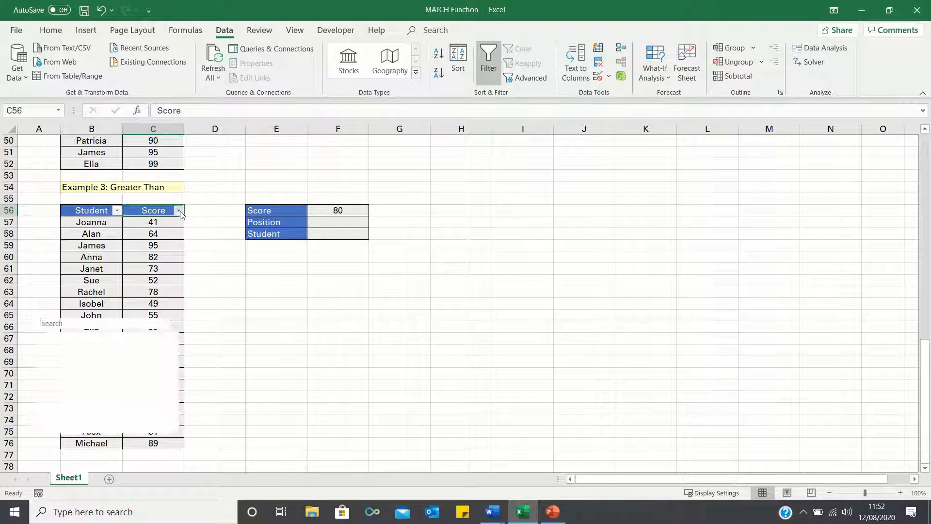
click(82, 240)
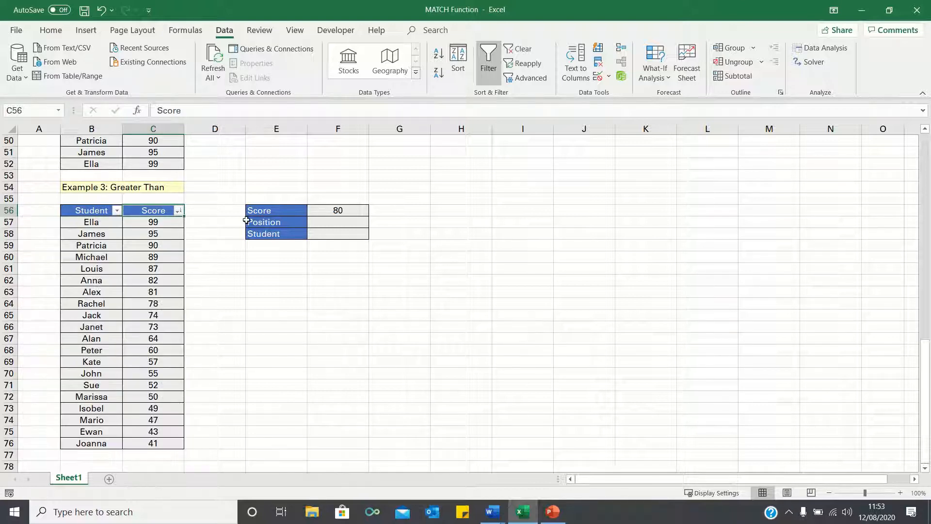
click(324, 221)
text(=match)
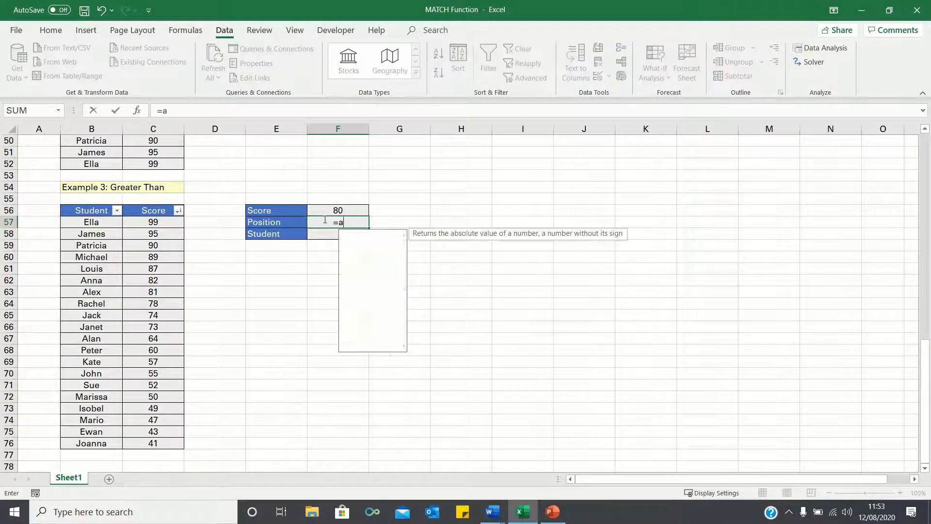
text(()
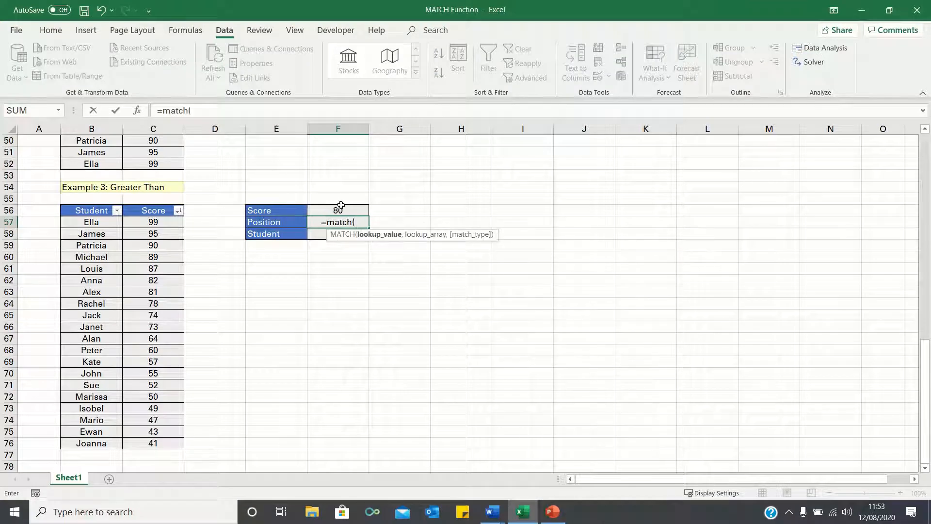
- Enter =MATCH(F56,C57:C76,-1) in F57, returning position 7 for score 80
click(339, 210)
text(,)
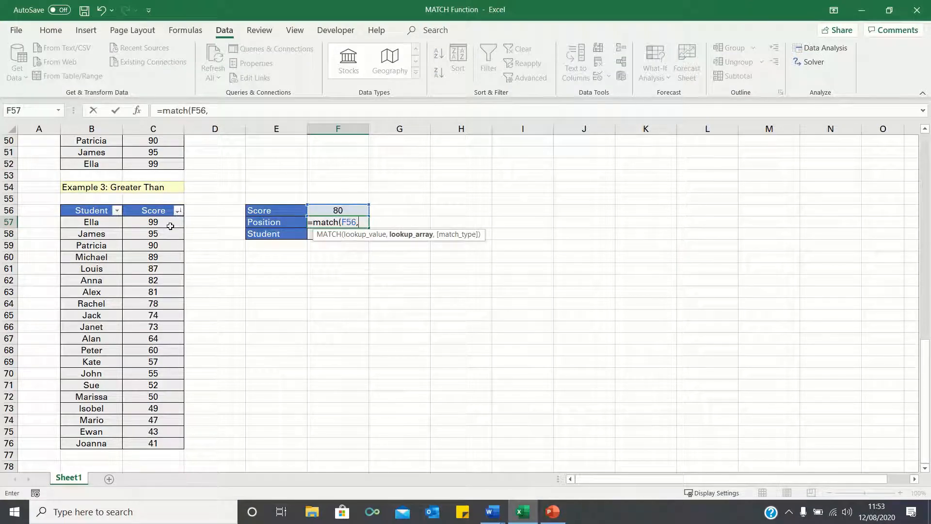
click(167, 223)
key(ctrl+shift+Down)
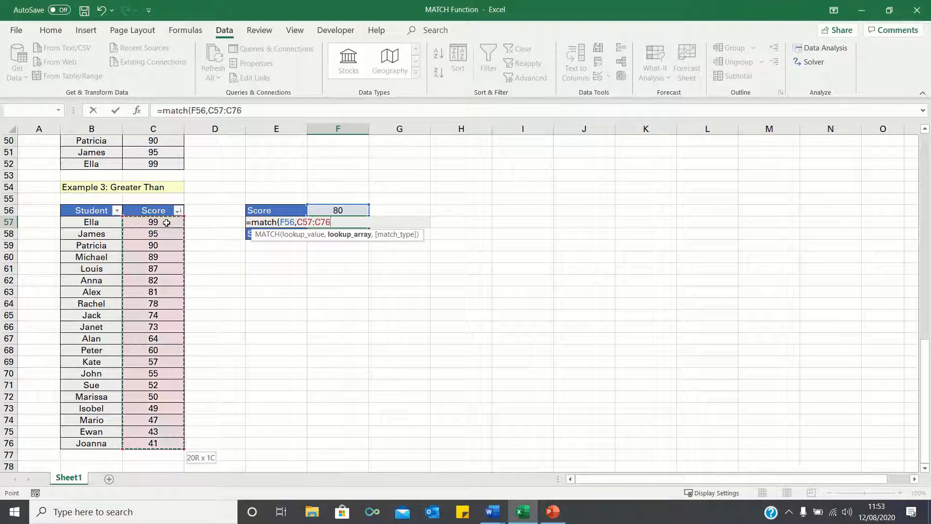
text(,)
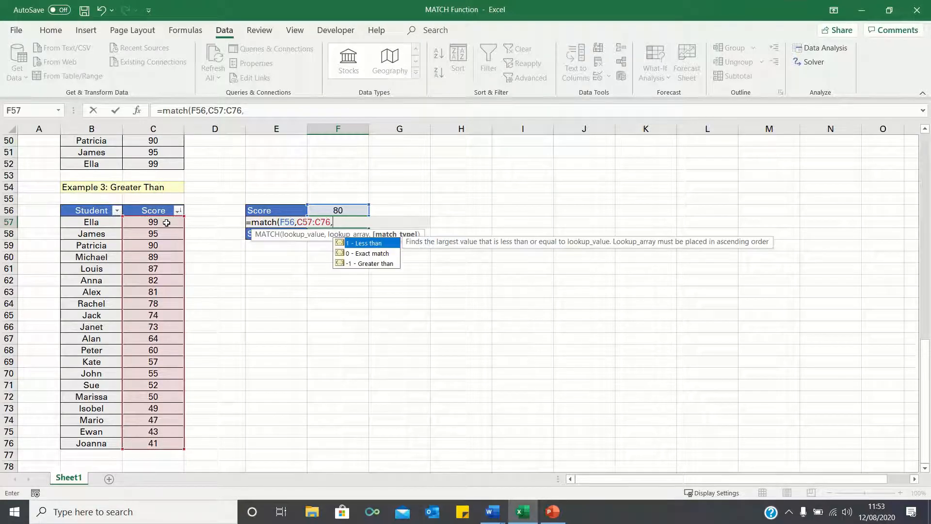
text(-1)
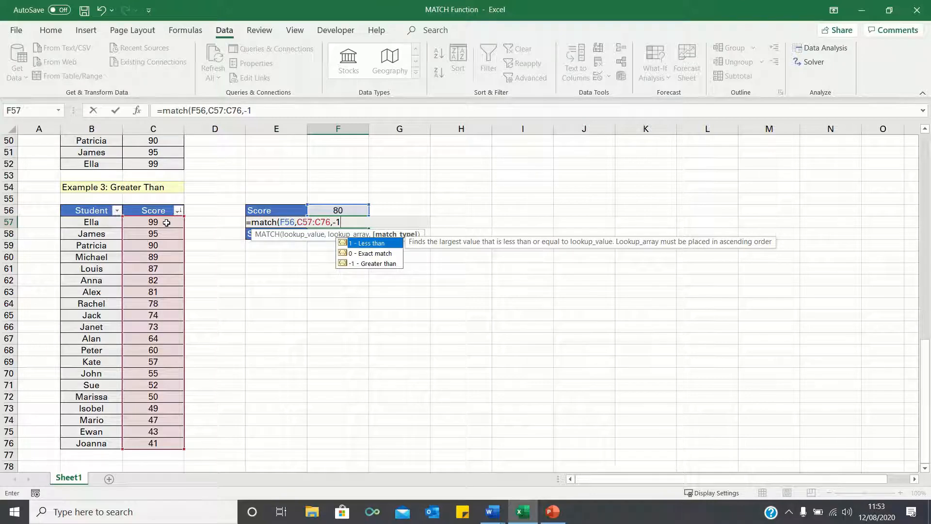
key(Return)
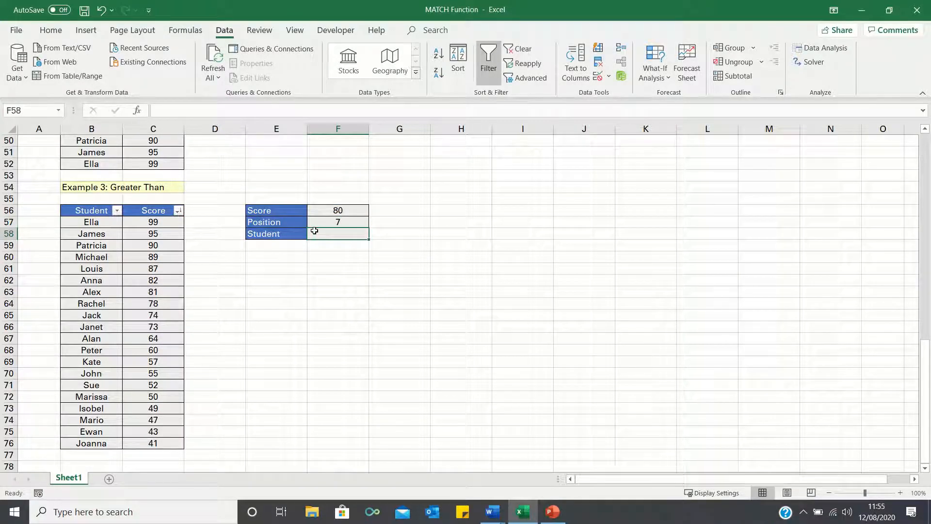
text(=index()
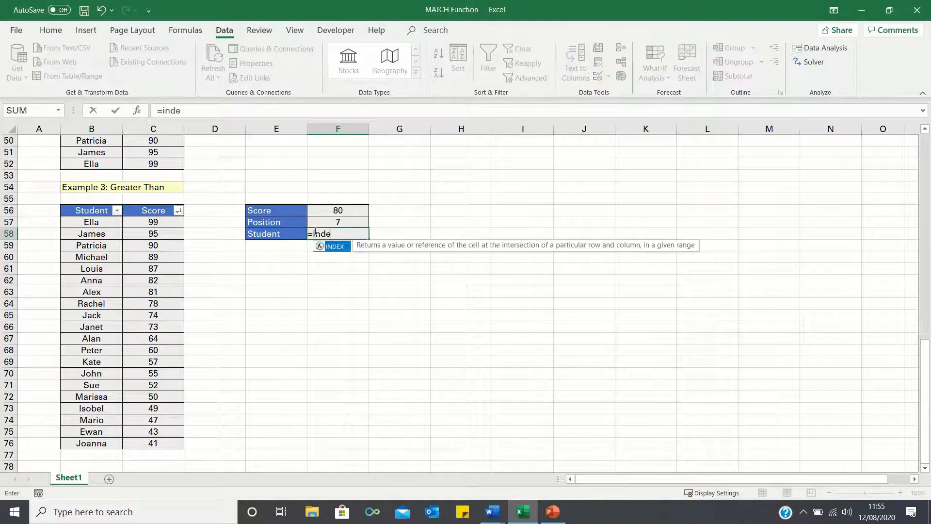
- Enter =INDEX(B57:B76,F57) in F58, returning the student Alex
click(99, 222)
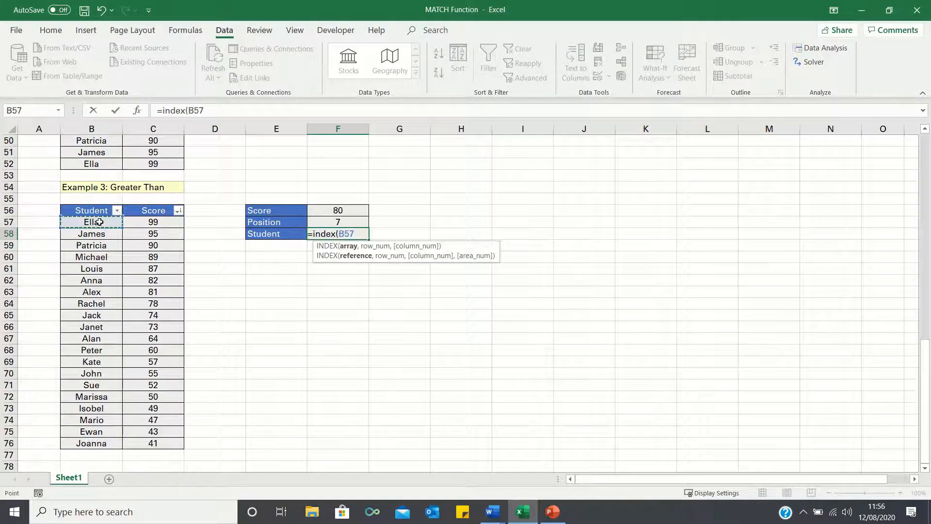
key(ctrl+shift+Down)
text(:B76,)
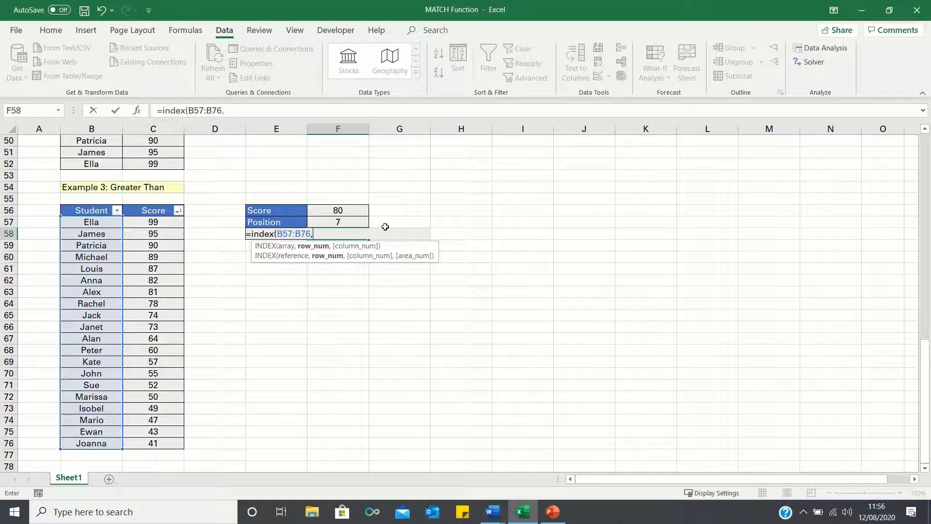
click(363, 223)
text())
key(Return)
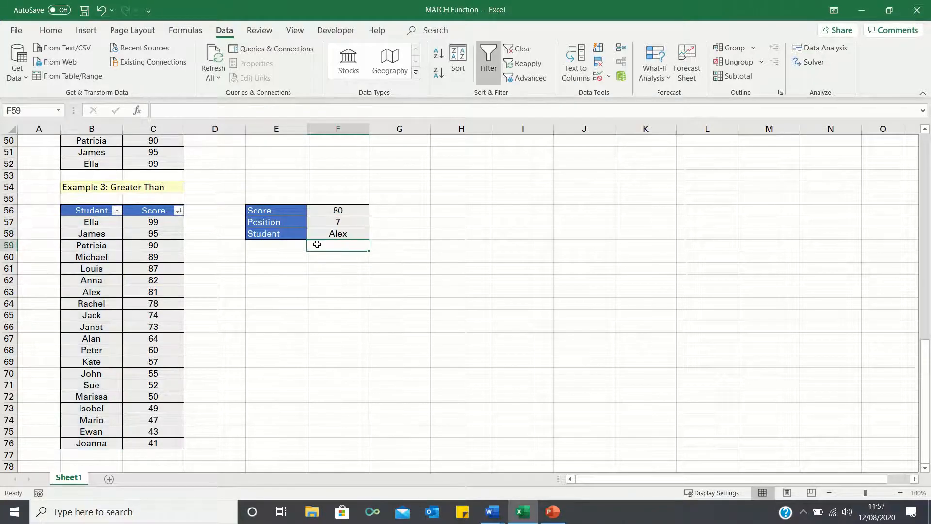